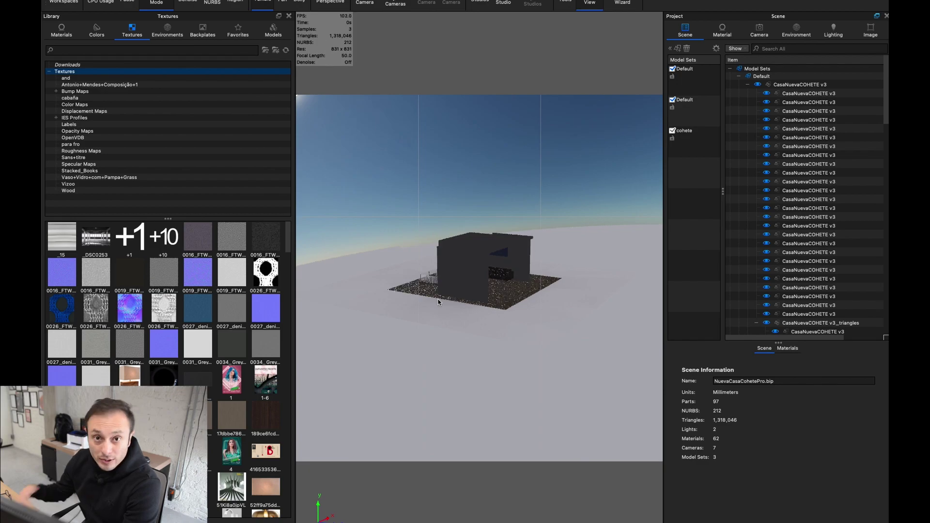
# Inspect the house model from several sides, including its closed facades and the open interior.
pyautogui.moveTo(438, 302); pyautogui.dragTo(580, 258)
pyautogui.scroll(3, 579, 257)
pyautogui.scroll(5, 579, 257)
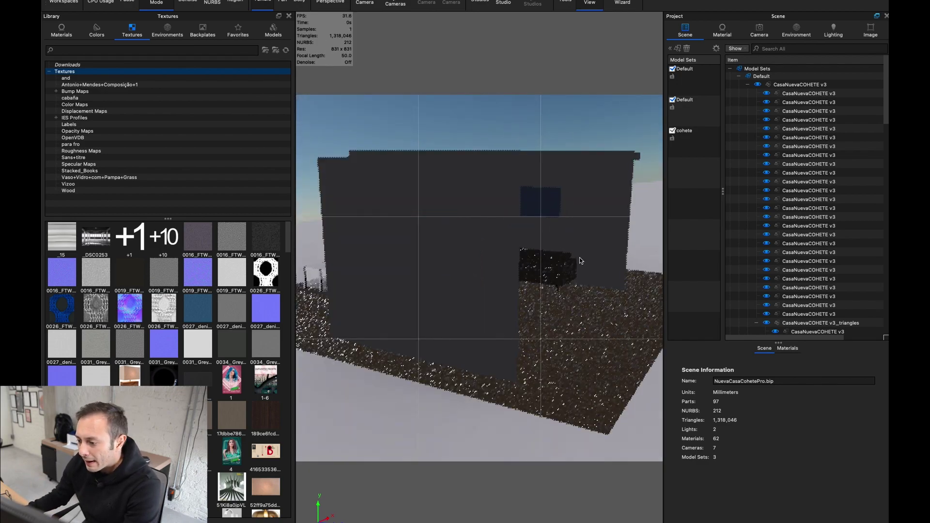
pyautogui.scroll(-5, 579, 258)
pyautogui.moveTo(579, 258); pyautogui.dragTo(575, 282)
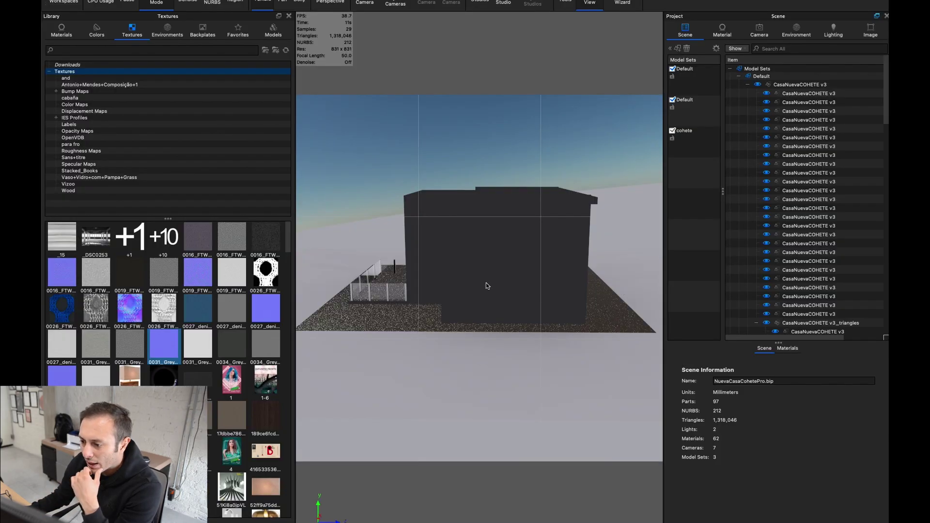
pyautogui.click(509, 325)
pyautogui.moveTo(508, 325); pyautogui.dragTo(520, 318)
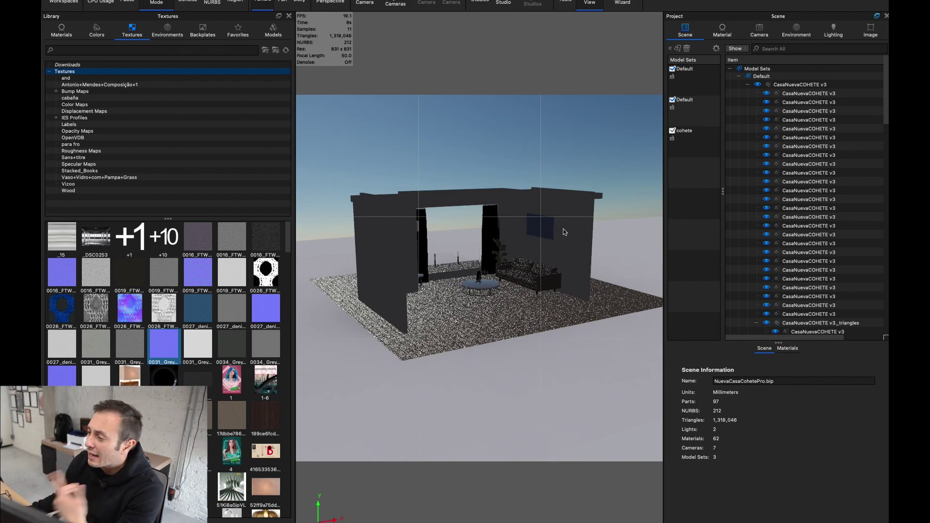
# Check the scene's lighting preset and activate the Aversis_Village-lawn_3k environment.
pyautogui.click(833, 30)
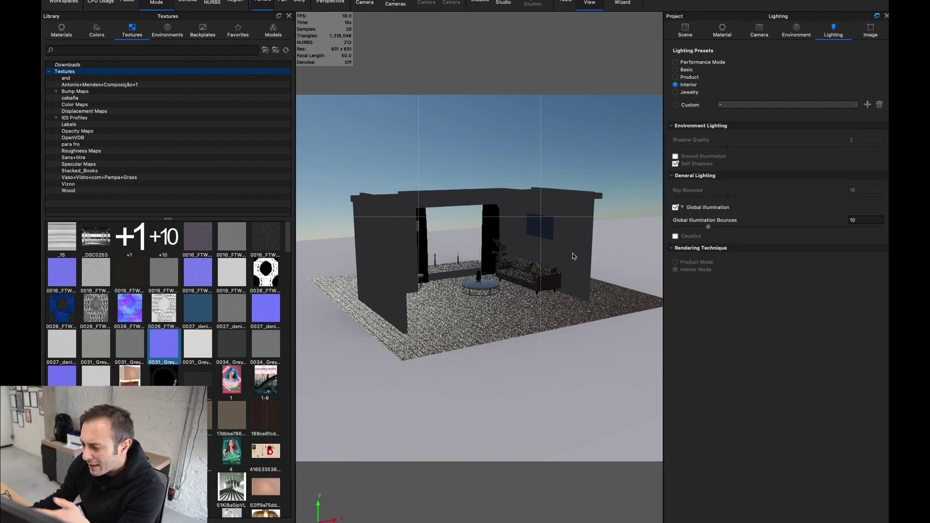
pyautogui.moveTo(559, 266); pyautogui.dragTo(599, 328)
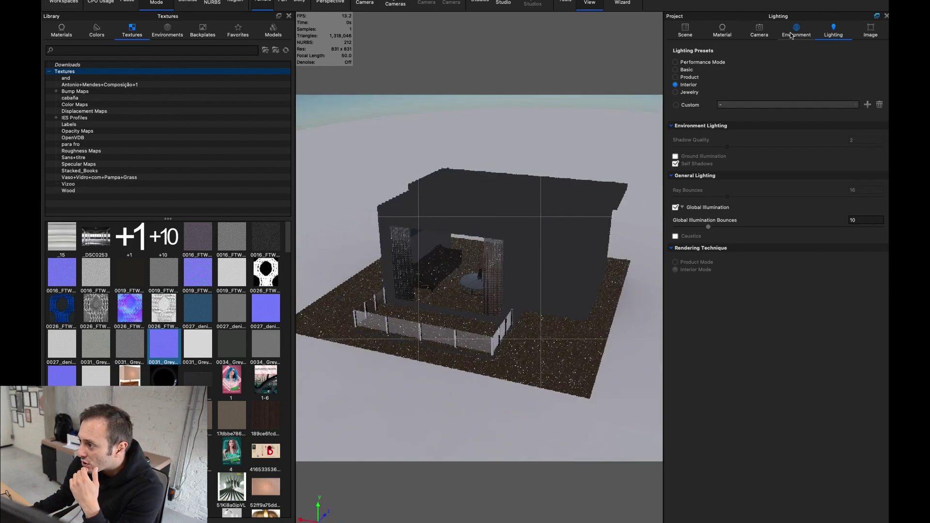
pyautogui.click(797, 30)
pyautogui.click(710, 54)
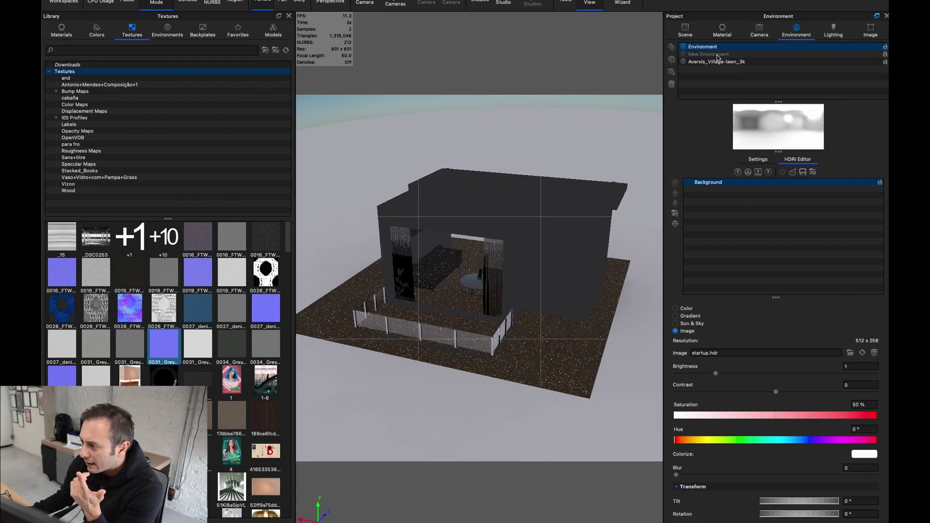
pyautogui.click(720, 60)
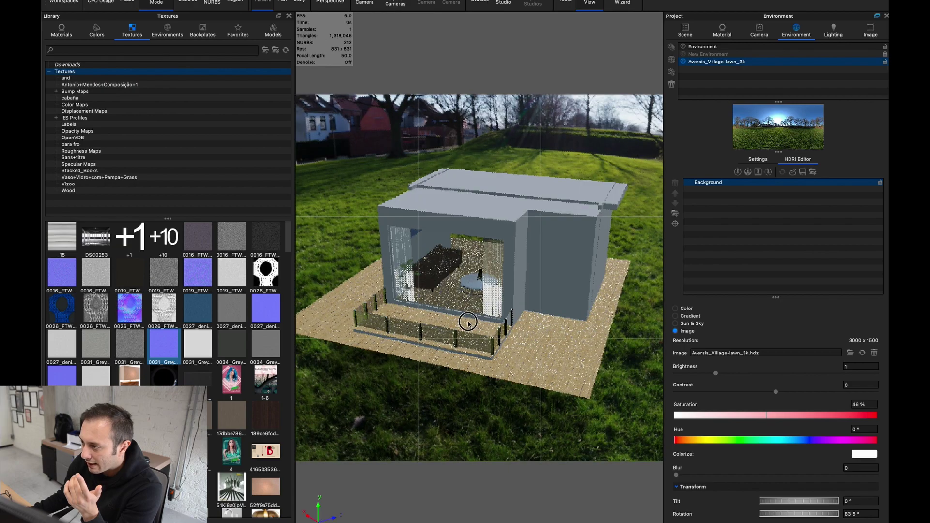
pyautogui.moveTo(579, 334); pyautogui.dragTo(630, 290)
# From the Vista4 camera, inspect the lamp legs' Fine Grain Wood #2 material in its Material Graph, spreading the nodes apart.
pyautogui.click(760, 29)
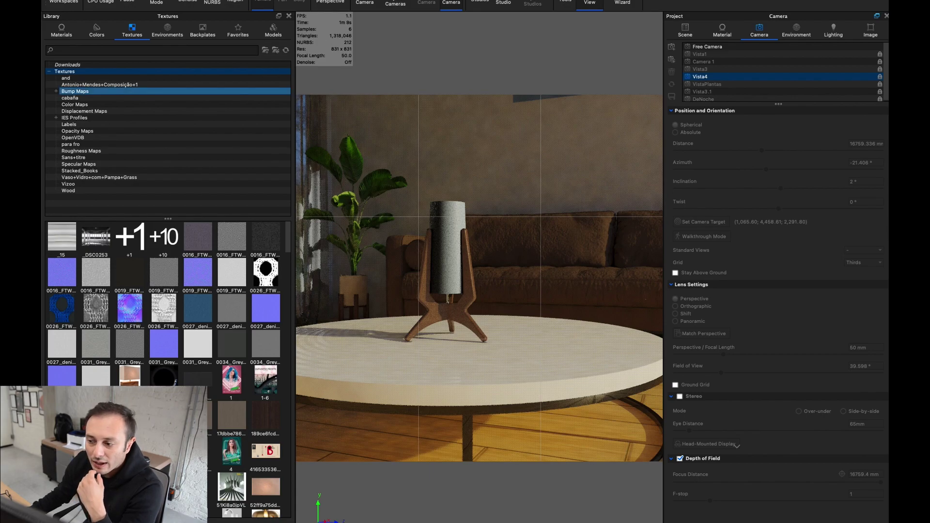
pyautogui.doubleClick(470, 294)
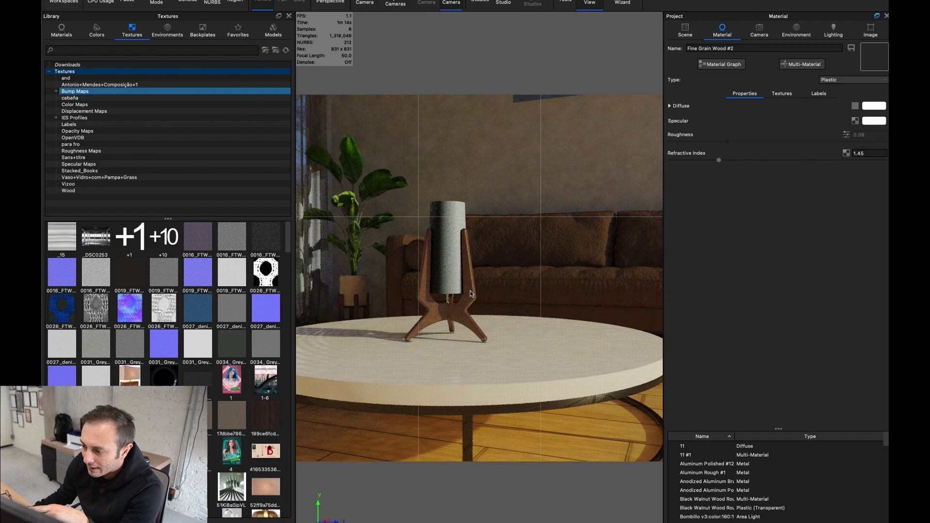
pyautogui.click(722, 64)
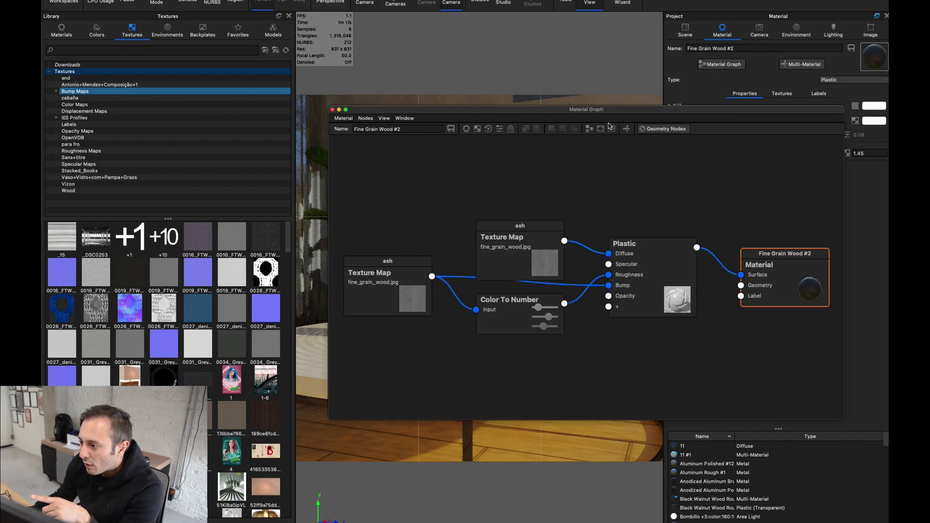
pyautogui.moveTo(543, 274); pyautogui.dragTo(507, 237)
pyautogui.moveTo(516, 307); pyautogui.dragTo(517, 334)
pyautogui.moveTo(525, 110); pyautogui.dragTo(749, 17)
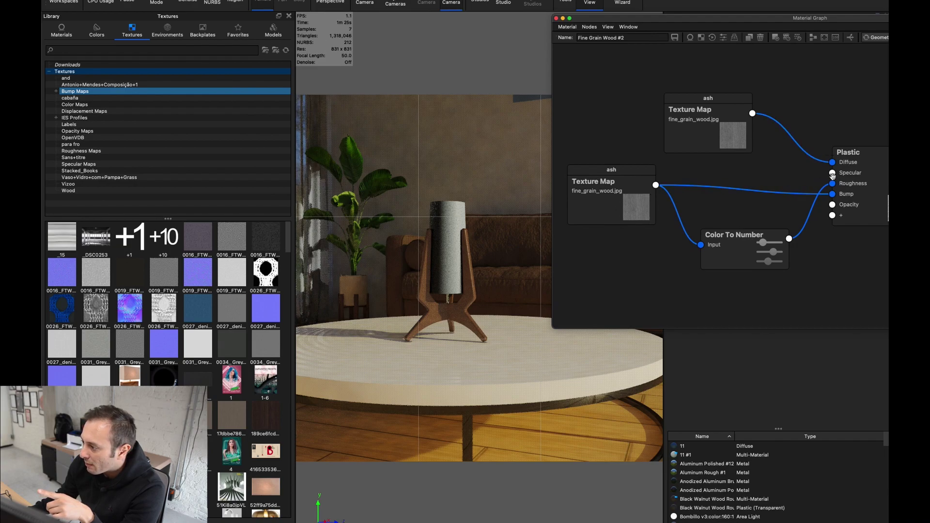
pyautogui.moveTo(762, 245); pyautogui.dragTo(754, 233)
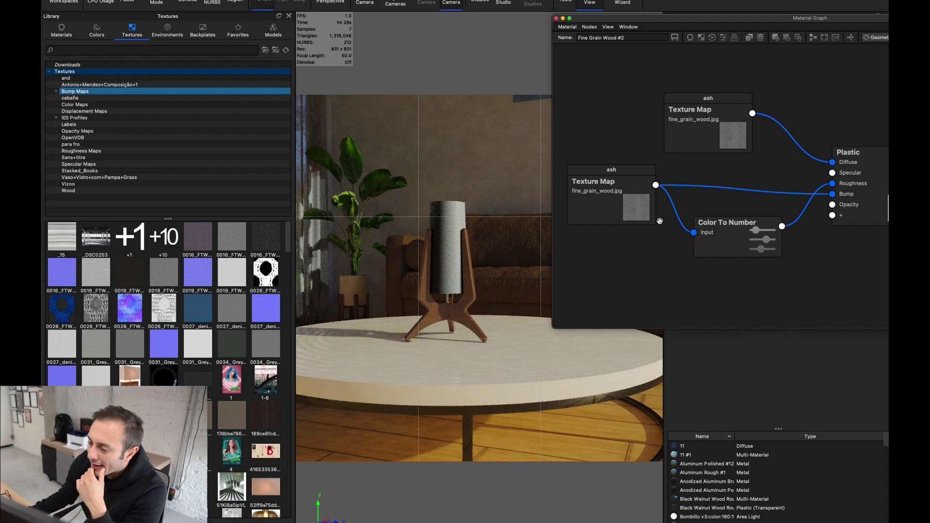
pyautogui.click(557, 19)
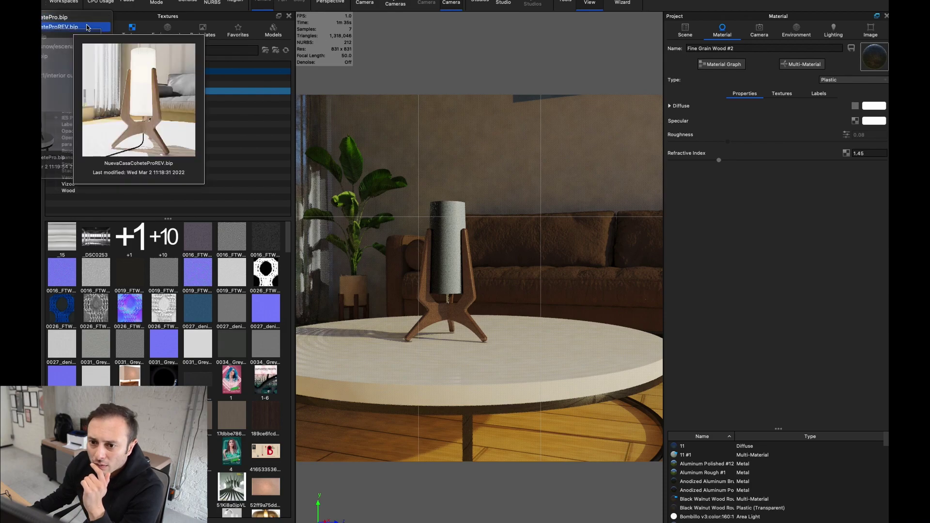
# Open the recent scene NuevaCasaCoheteProREV.bip, discarding the changes to the current scene.
pyautogui.click(685, 30)
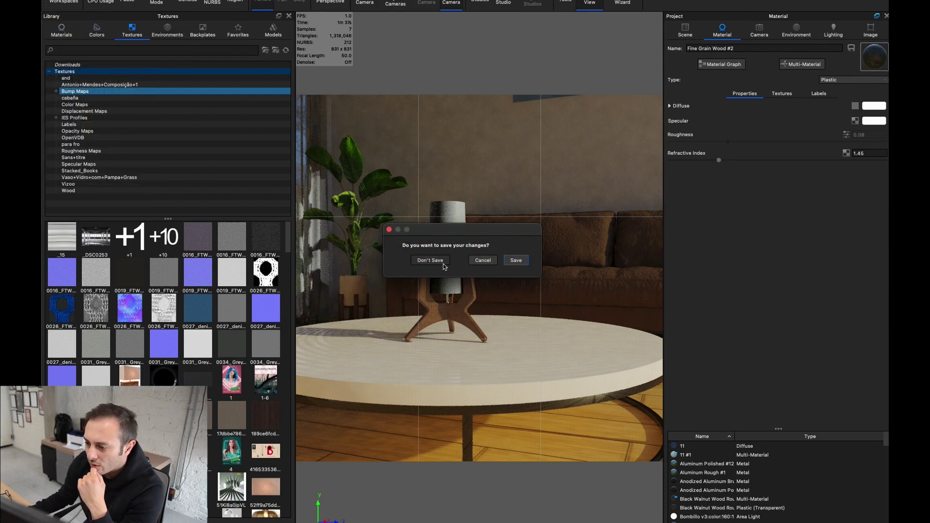
pyautogui.click(437, 260)
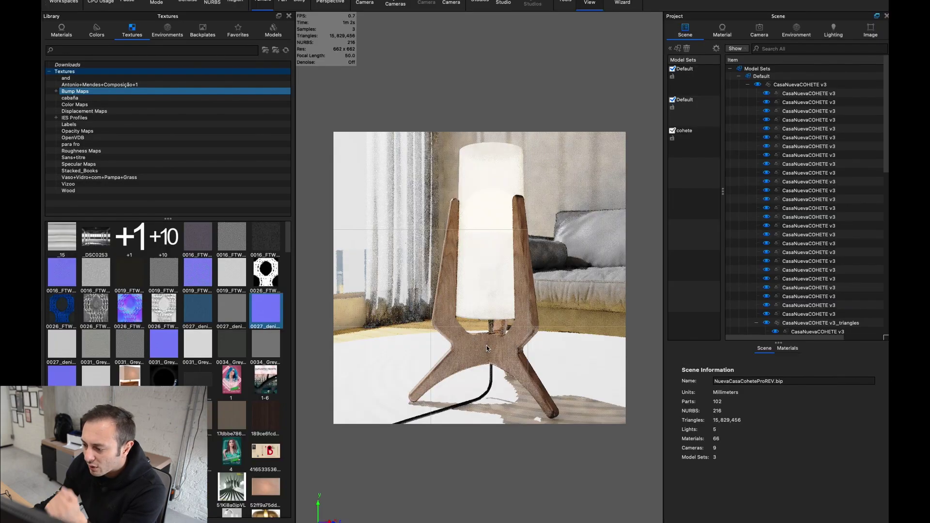
# Examine the node network of the lamp legs' "madera patas" material in the Material Graph and close it.
pyautogui.doubleClick(515, 339)
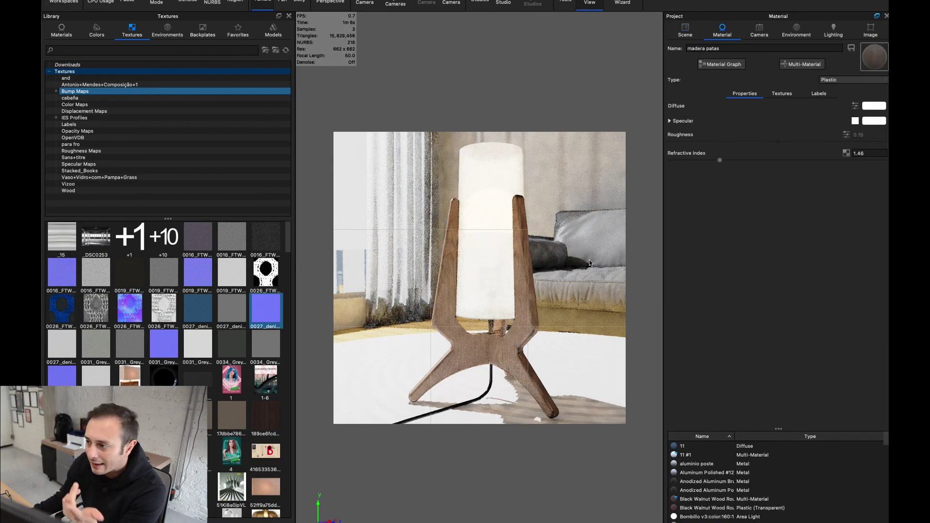
pyautogui.click(724, 69)
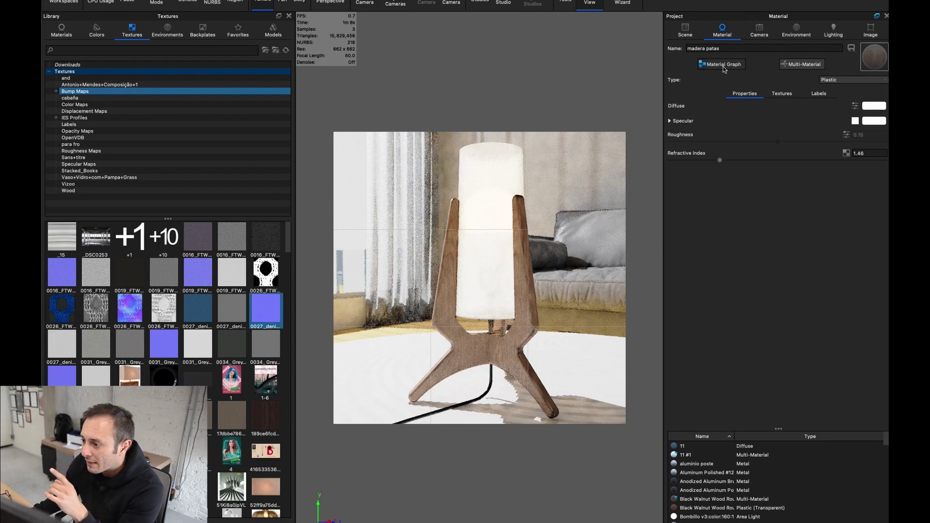
pyautogui.moveTo(795, 21); pyautogui.dragTo(792, 60)
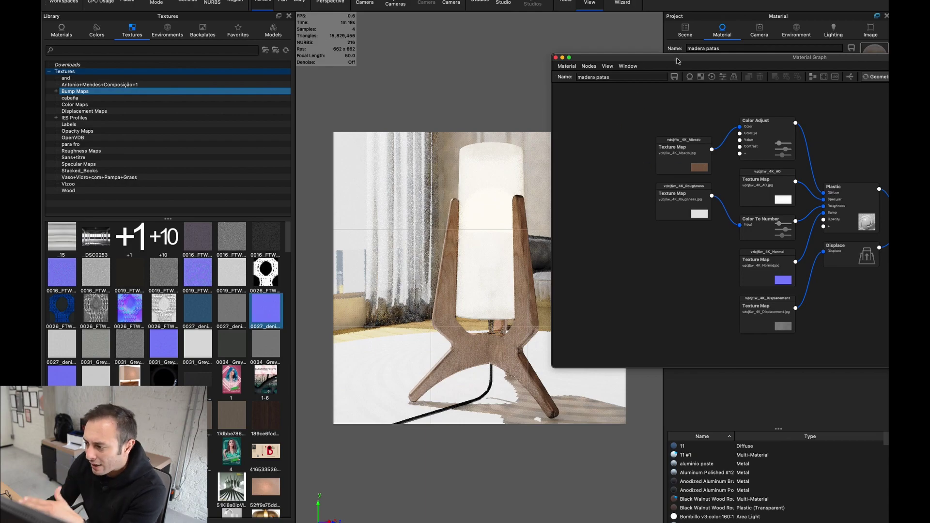
pyautogui.moveTo(689, 61); pyautogui.dragTo(688, 42)
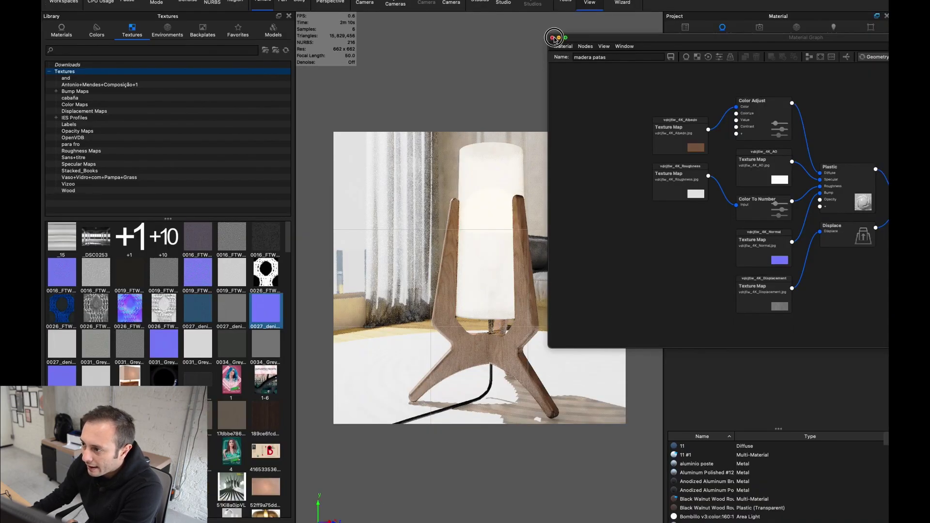
pyautogui.click(554, 38)
# Examine the lamp post's "aluminio poste" material graph, separating its texture map node from the Color To Number node.
pyautogui.doubleClick(490, 325)
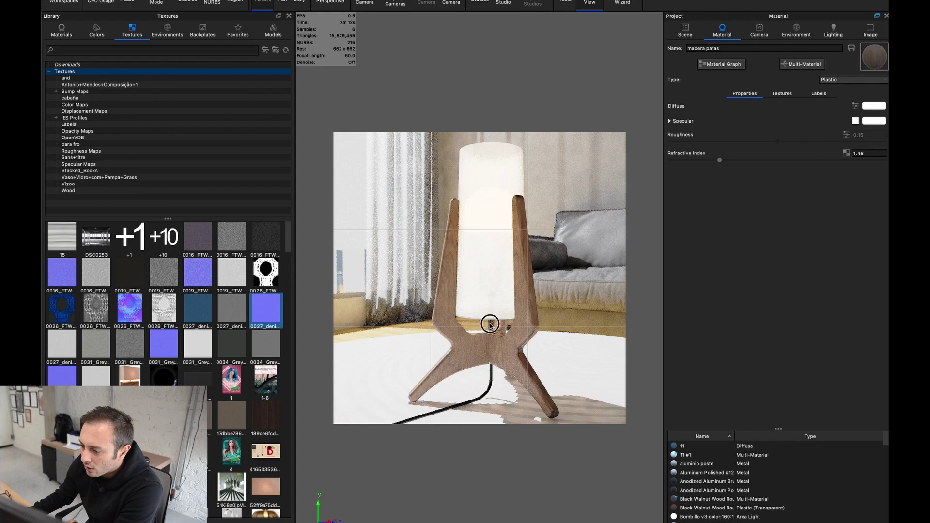
pyautogui.click(715, 65)
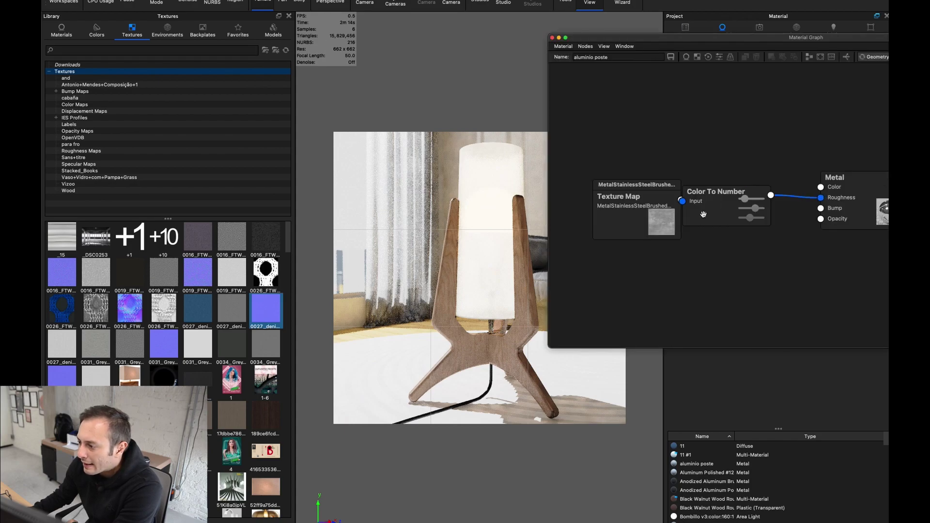
pyautogui.moveTo(710, 35); pyautogui.dragTo(700, 112)
pyautogui.moveTo(625, 268); pyautogui.dragTo(575, 324)
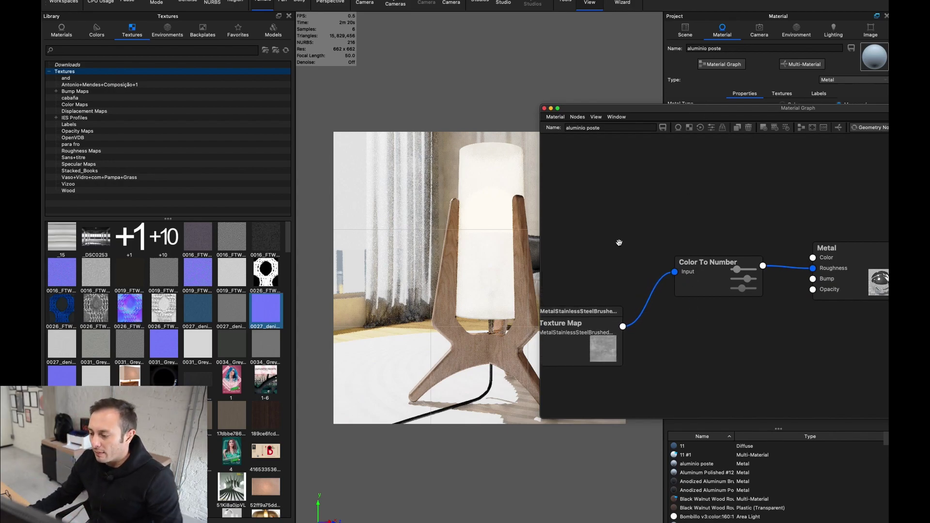
pyautogui.click(588, 340)
pyautogui.moveTo(588, 340); pyautogui.dragTo(596, 317)
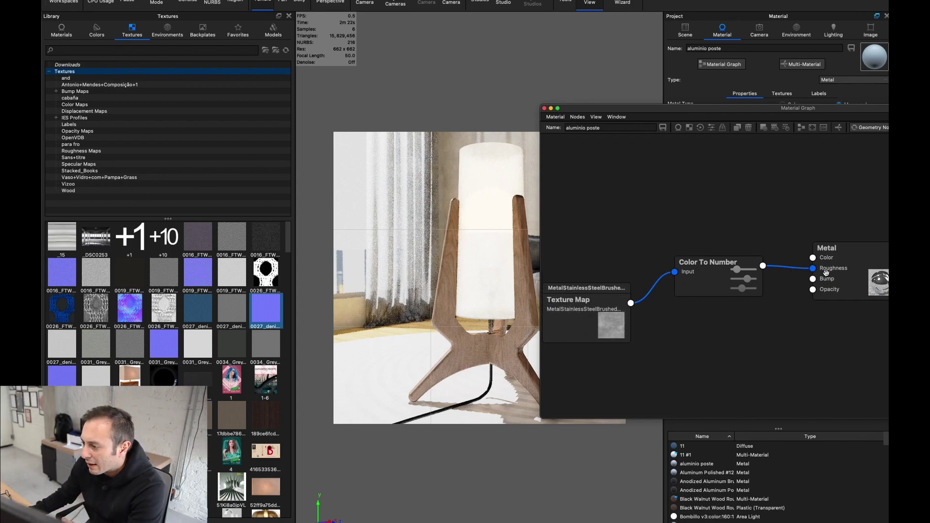
pyautogui.click(545, 108)
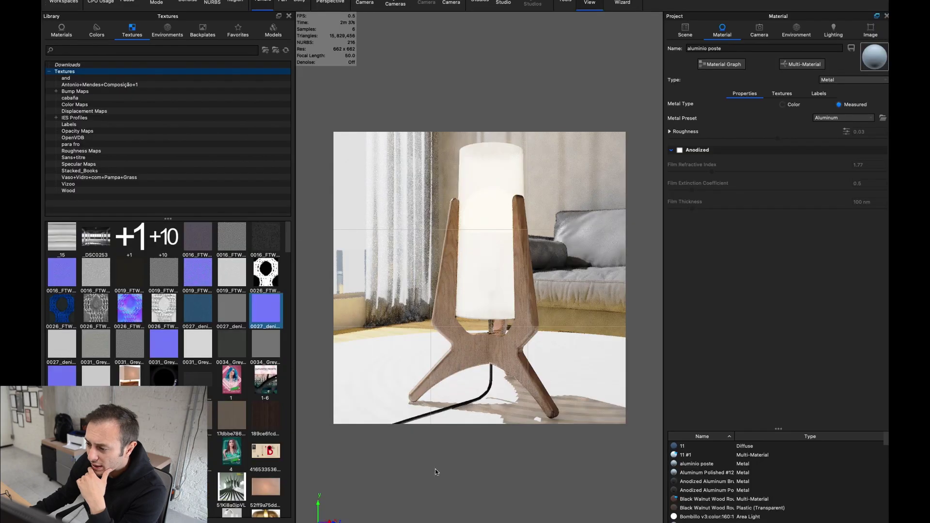
# Review the lampshade's material properties and the texture and Color Adjust nodes in the cable material's graph.
pyautogui.doubleClick(490, 265)
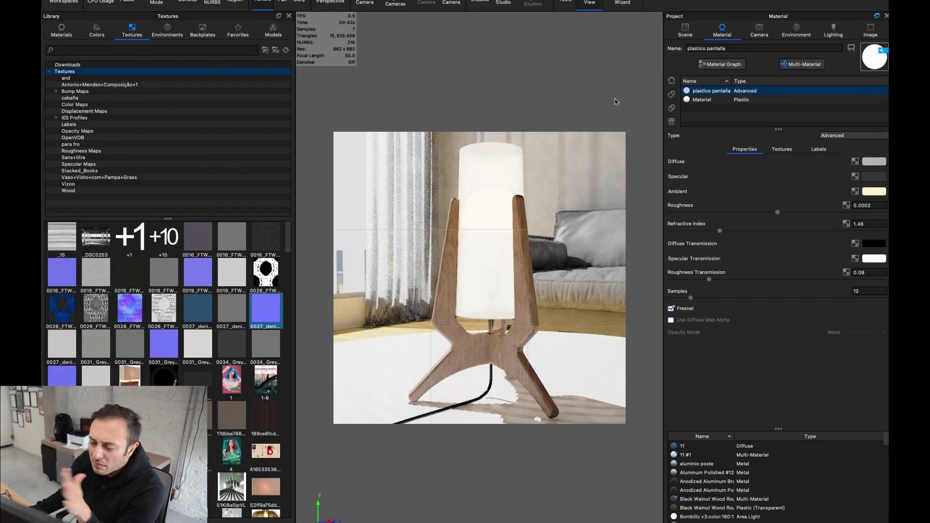
pyautogui.doubleClick(453, 409)
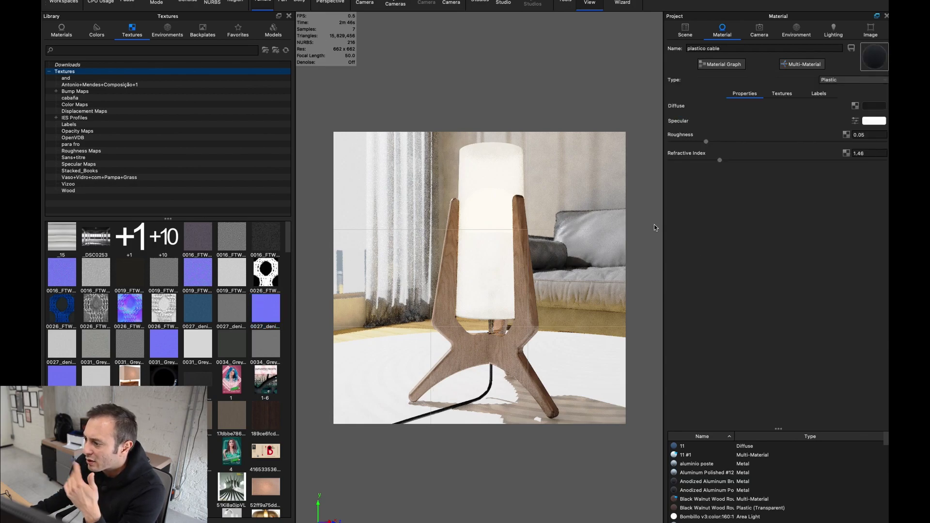
pyautogui.click(722, 64)
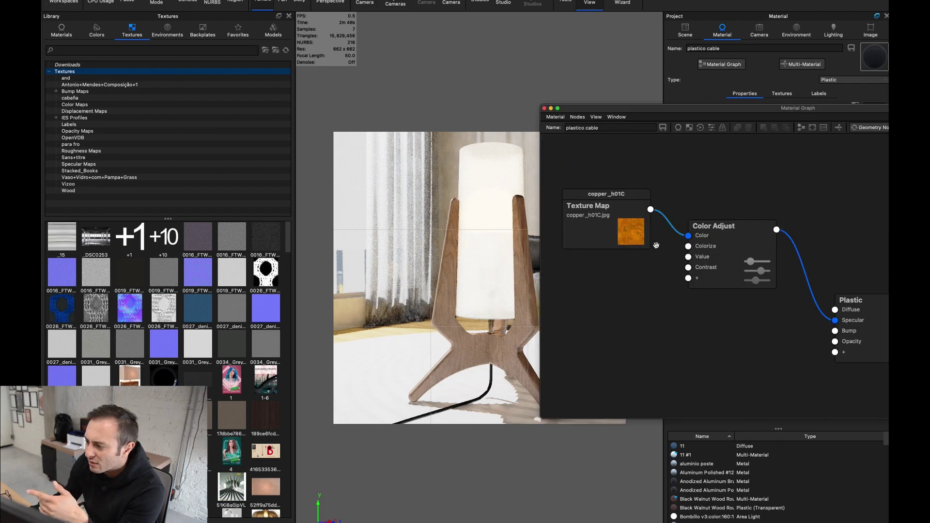
pyautogui.click(593, 262)
pyautogui.moveTo(725, 259); pyautogui.dragTo(708, 256)
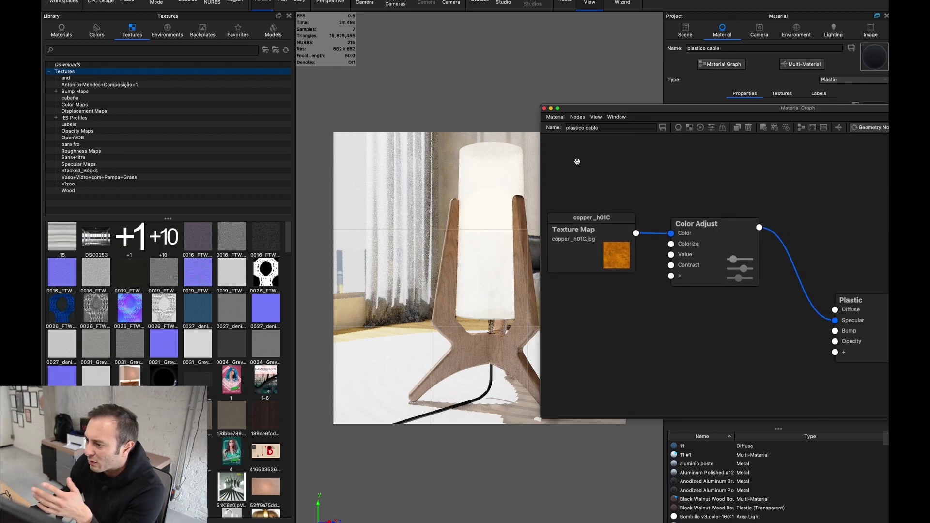
pyautogui.click(544, 109)
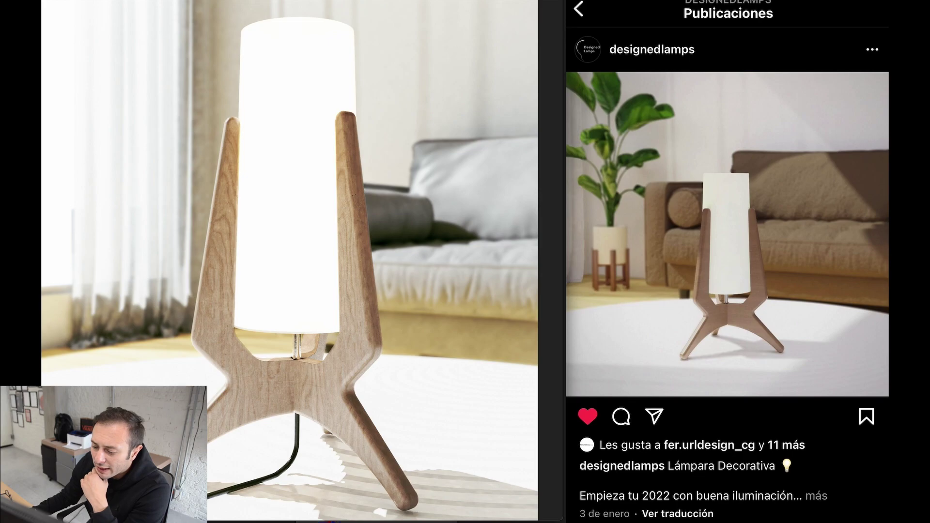
# Switch from the reference images back to KeyShot and inspect the scene layout from several angles in the Geometry View.
pyautogui.press('super+Tab')
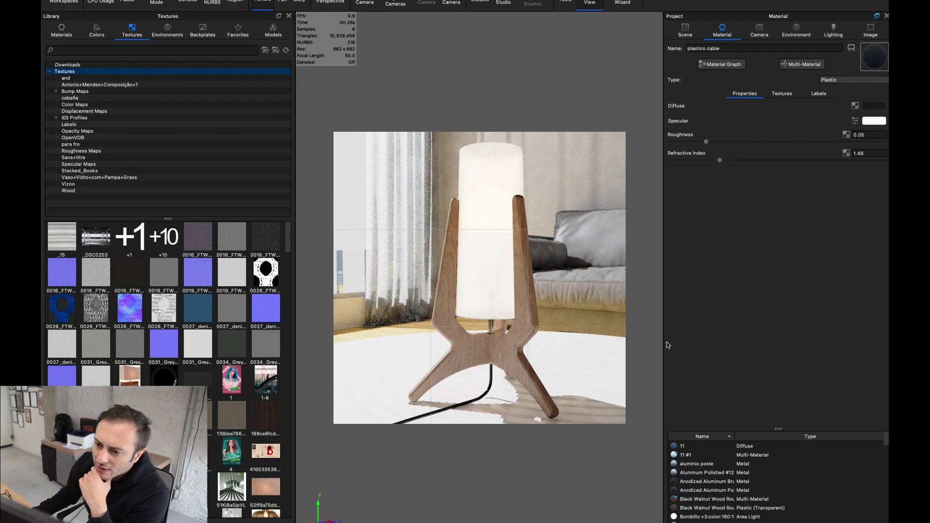
pyautogui.press('o')
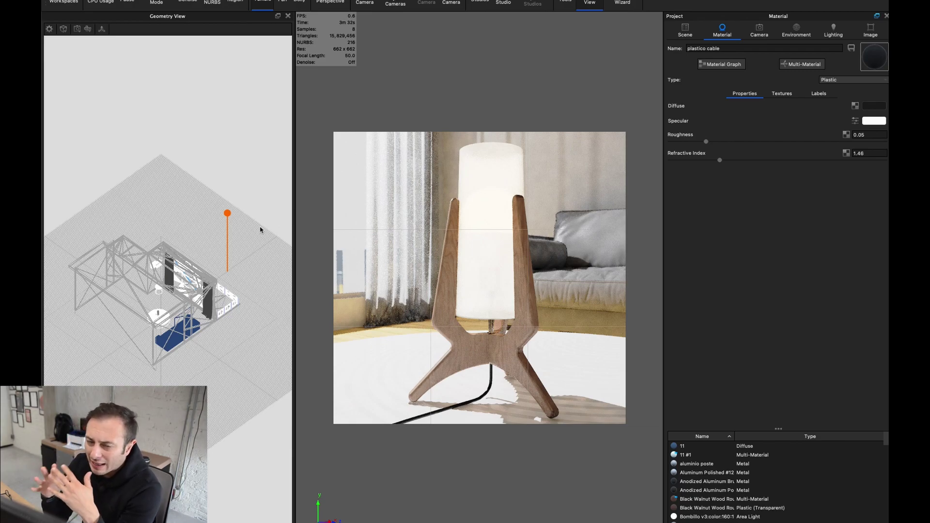
pyautogui.moveTo(151, 216); pyautogui.dragTo(155, 371)
pyautogui.moveTo(125, 296); pyautogui.dragTo(166, 294)
pyautogui.moveTo(232, 344); pyautogui.dragTo(260, 380)
pyautogui.moveTo(183, 165); pyautogui.dragTo(191, 235)
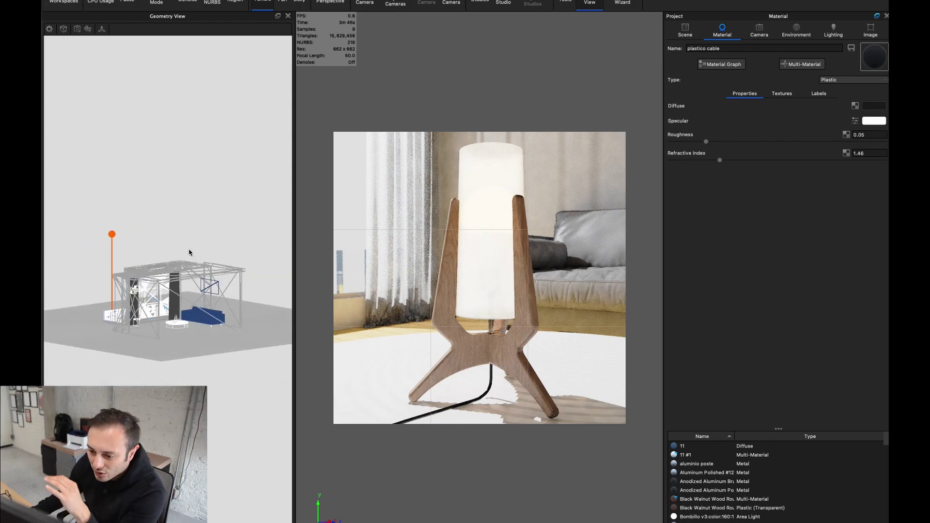
pyautogui.moveTo(154, 353); pyautogui.dragTo(227, 292)
pyautogui.moveTo(230, 344); pyautogui.dragTo(225, 362)
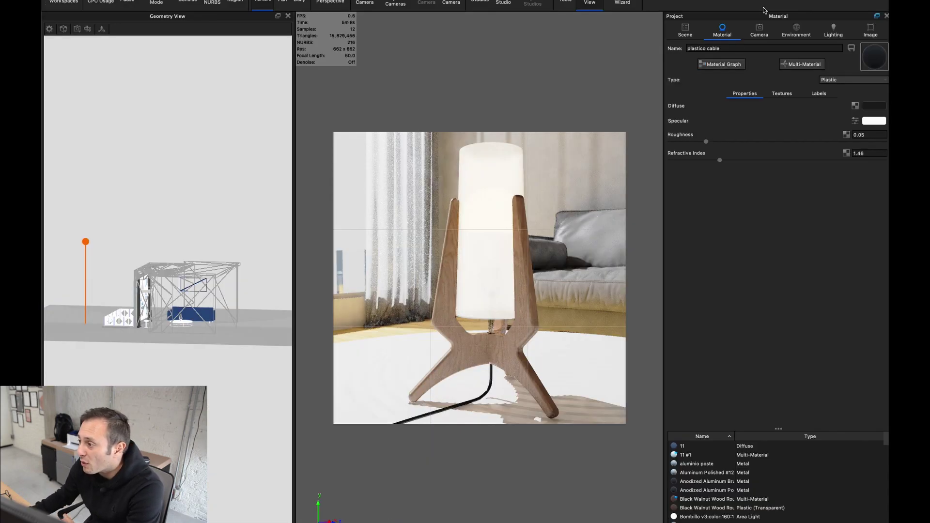
# Open the camera settings to examine the position, lens and depth of field of the vista 1 camera.
pyautogui.click(760, 31)
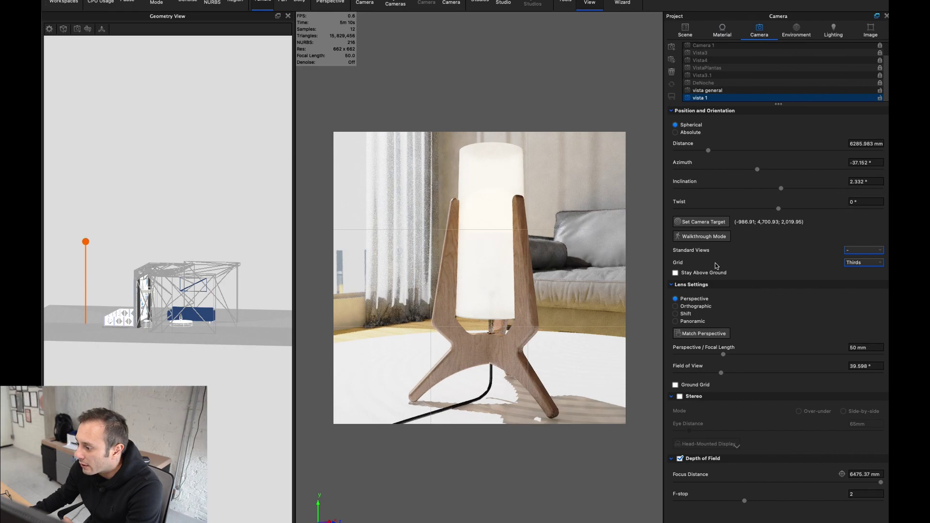